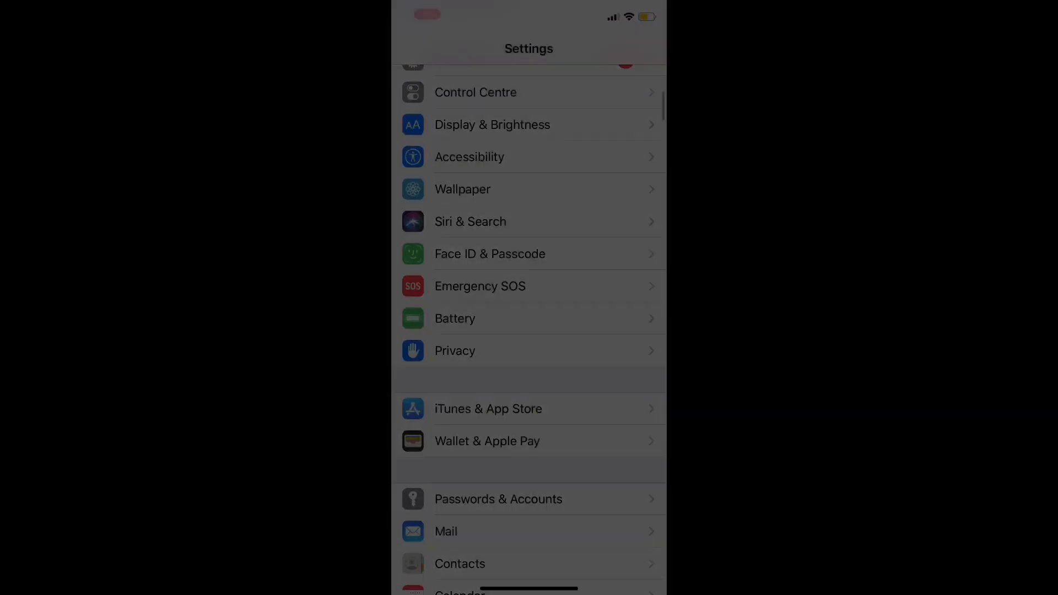
{"action": "scroll", "coordinate": [529, 332], "scroll_direction": "down", "scroll_amount": 10}
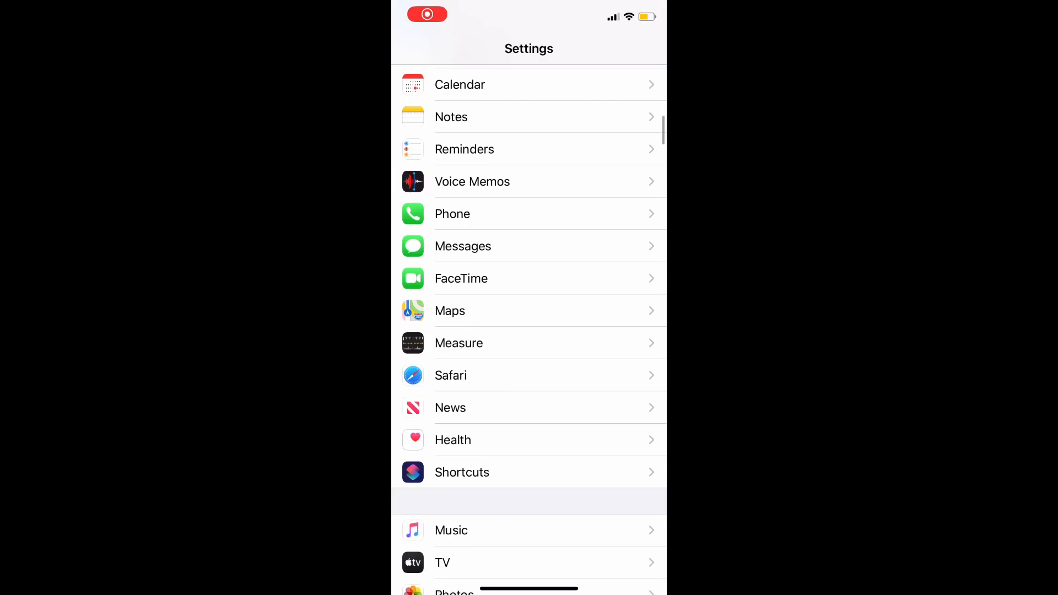
{"action": "scroll", "coordinate": [529, 330], "scroll_direction": "down", "scroll_amount": 1}
Go into Game Center settings to reach the Friends list.
{"action": "left_click", "coordinate": [530, 371]}
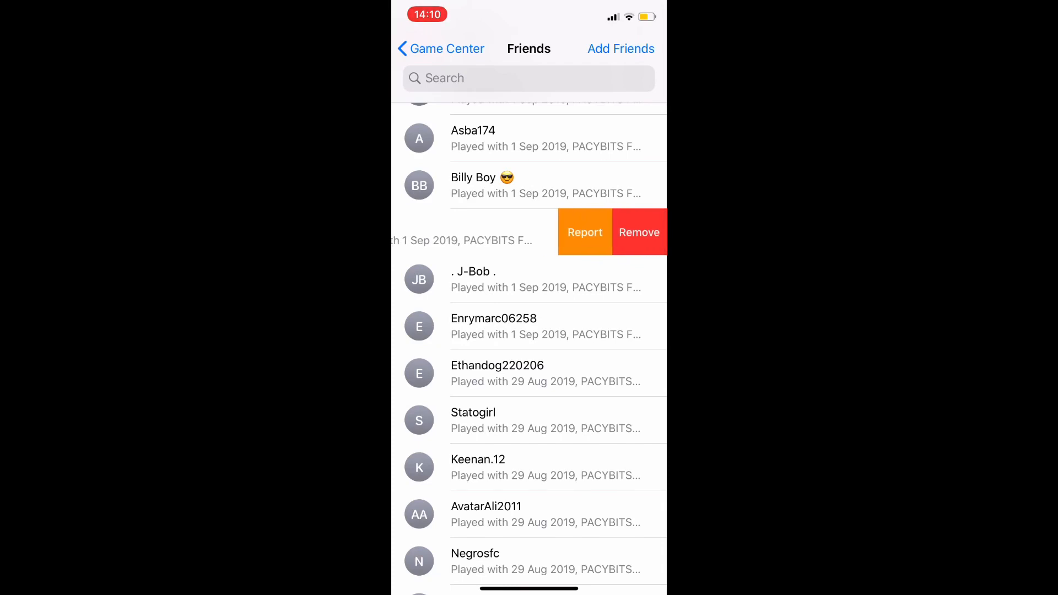
{"action": "left_click", "coordinate": [496, 331]}
{"action": "scroll", "coordinate": [529, 372], "scroll_direction": "down", "scroll_amount": 8}
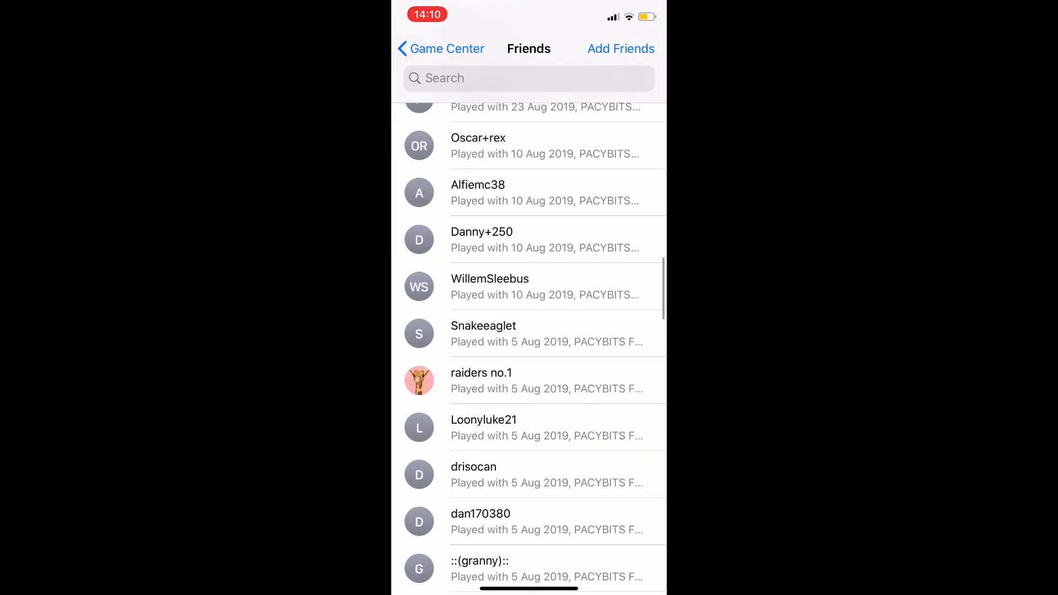
{"action": "left_click_drag", "start_coordinate": [595, 286], "coordinate": [480, 286]}
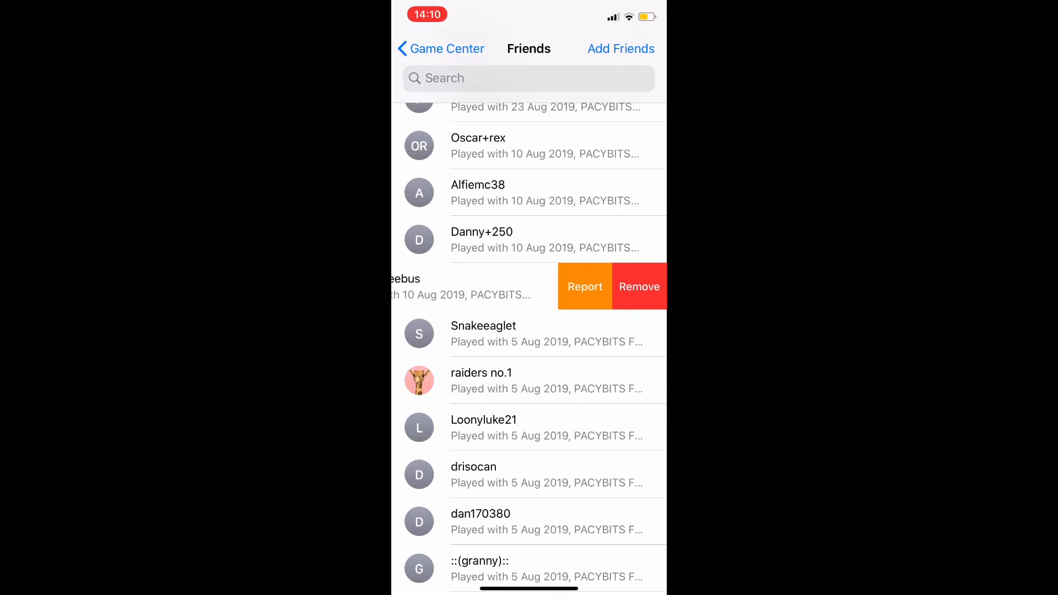
{"action": "left_click", "coordinate": [639, 286]}
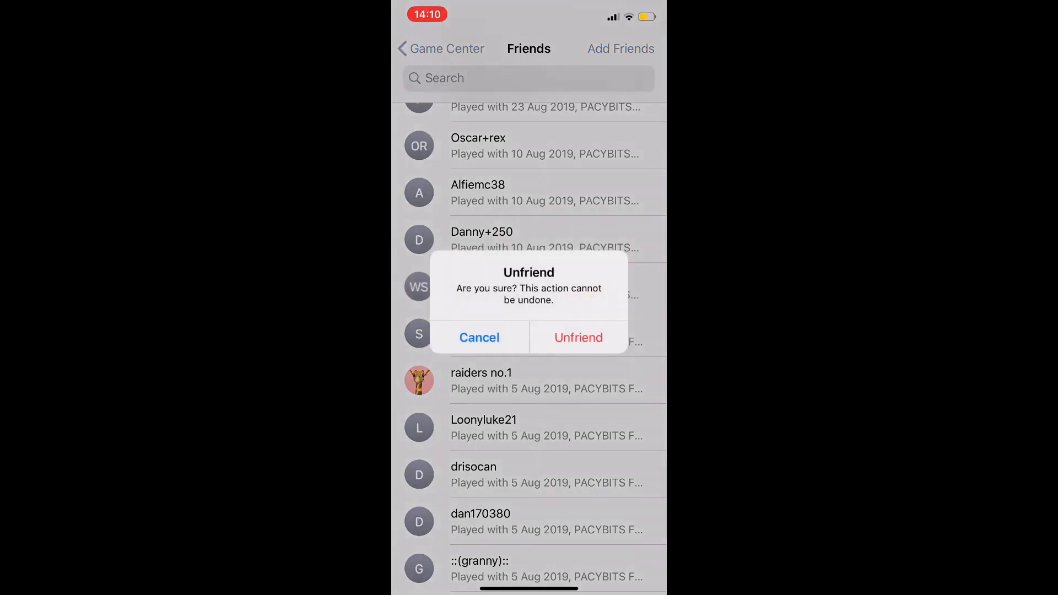